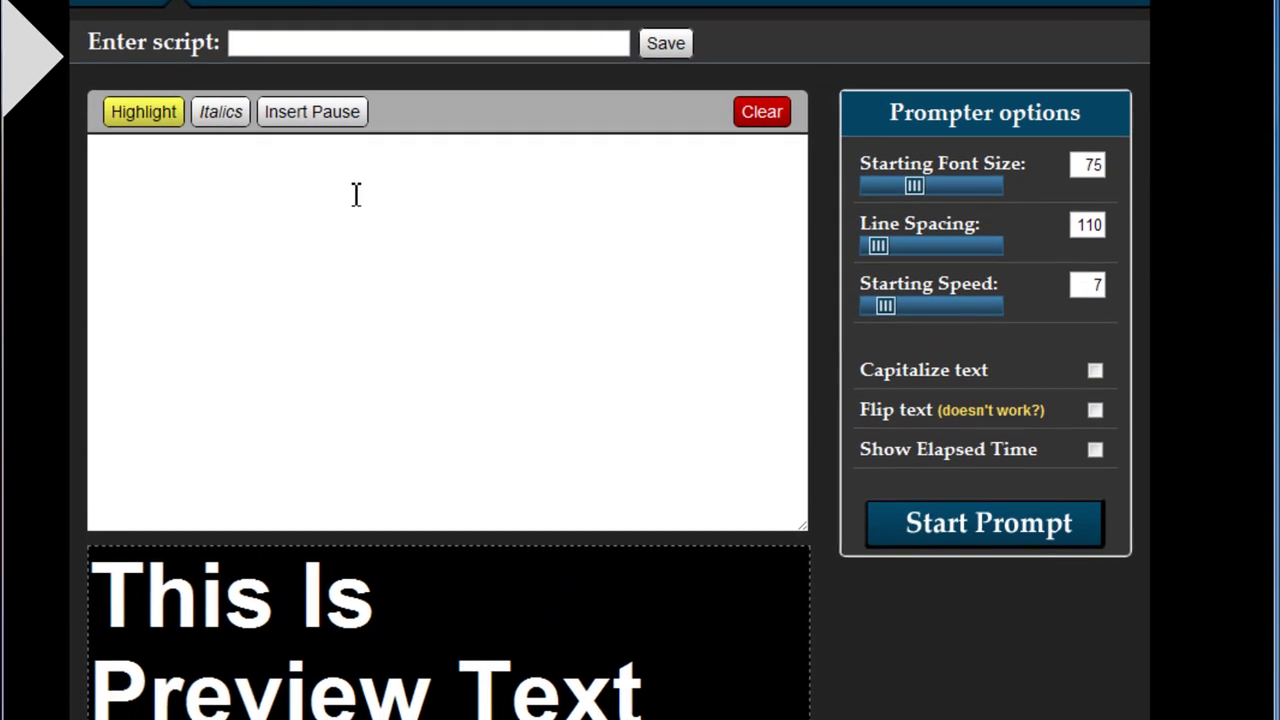
Enter the script text "This is my script." followed by a blank line and "hello there!".
click(285, 266)
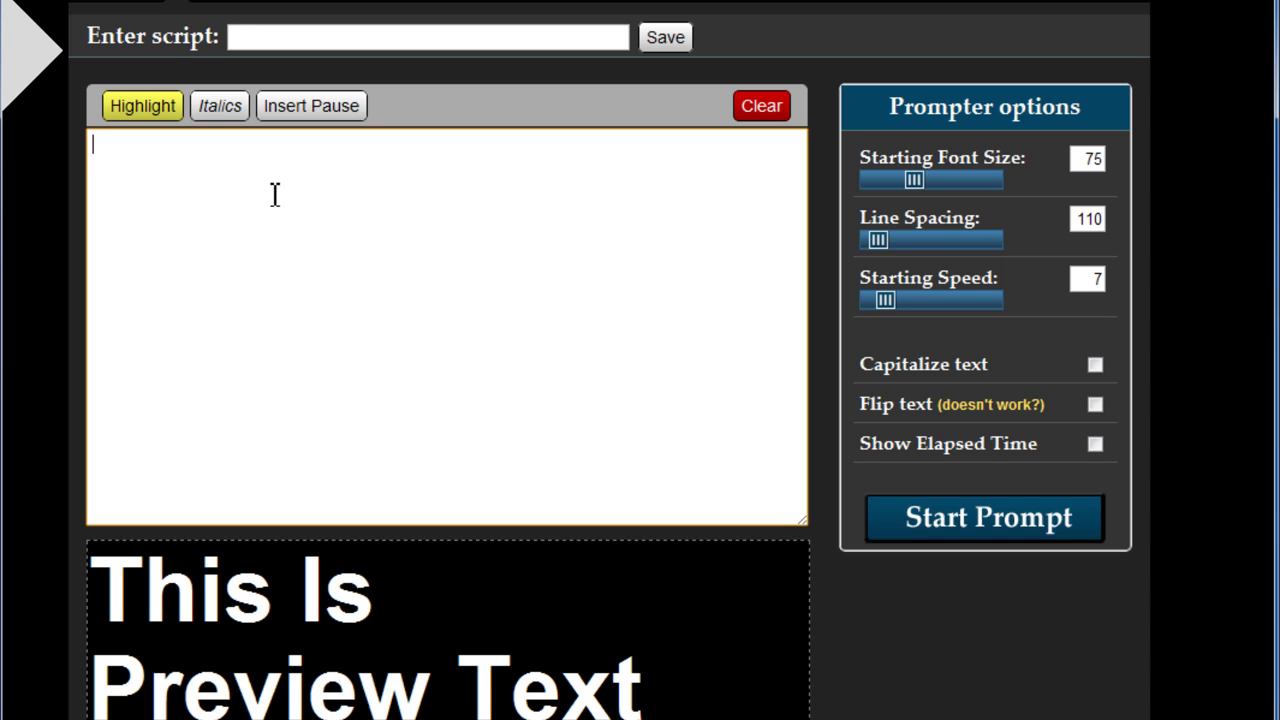
text(This is my script.)
key(Return)
key(Return)
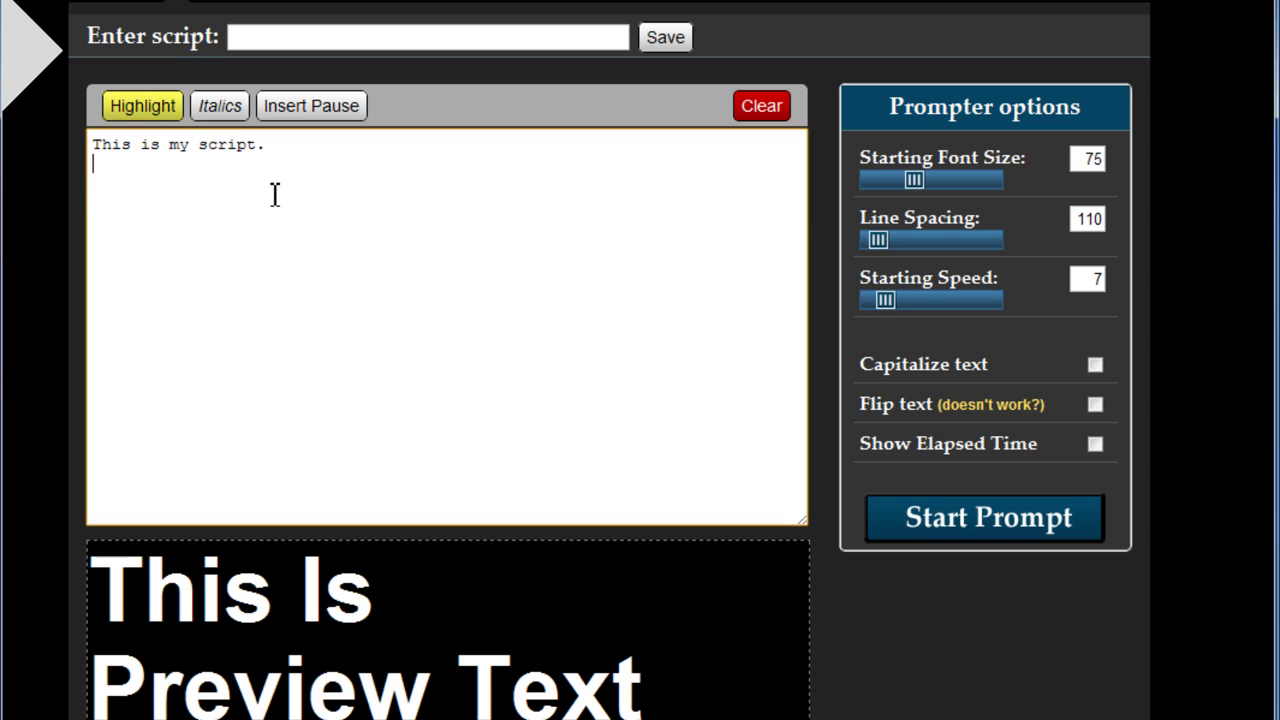
text(hello there!)
key(Return)
click(1207, 263)
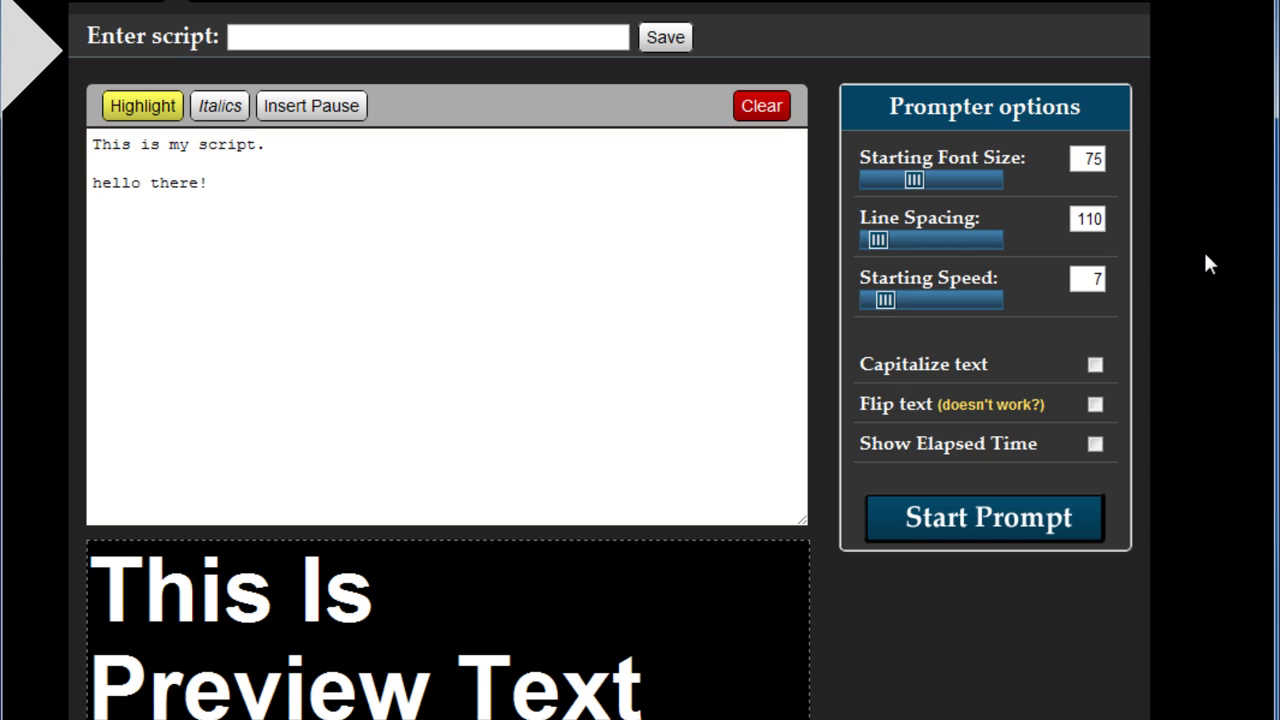
Set the prompter's starting font size to 95, line spacing to 126 and starting speed to 11.
double_click(1101, 159)
drag(913, 188, 943, 192)
mouse_move(975, 60)
mouse_down()
mouse_move(945, 60)
mouse_move(964, 66)
mouse_up()
drag(916, 106, 932, 177)
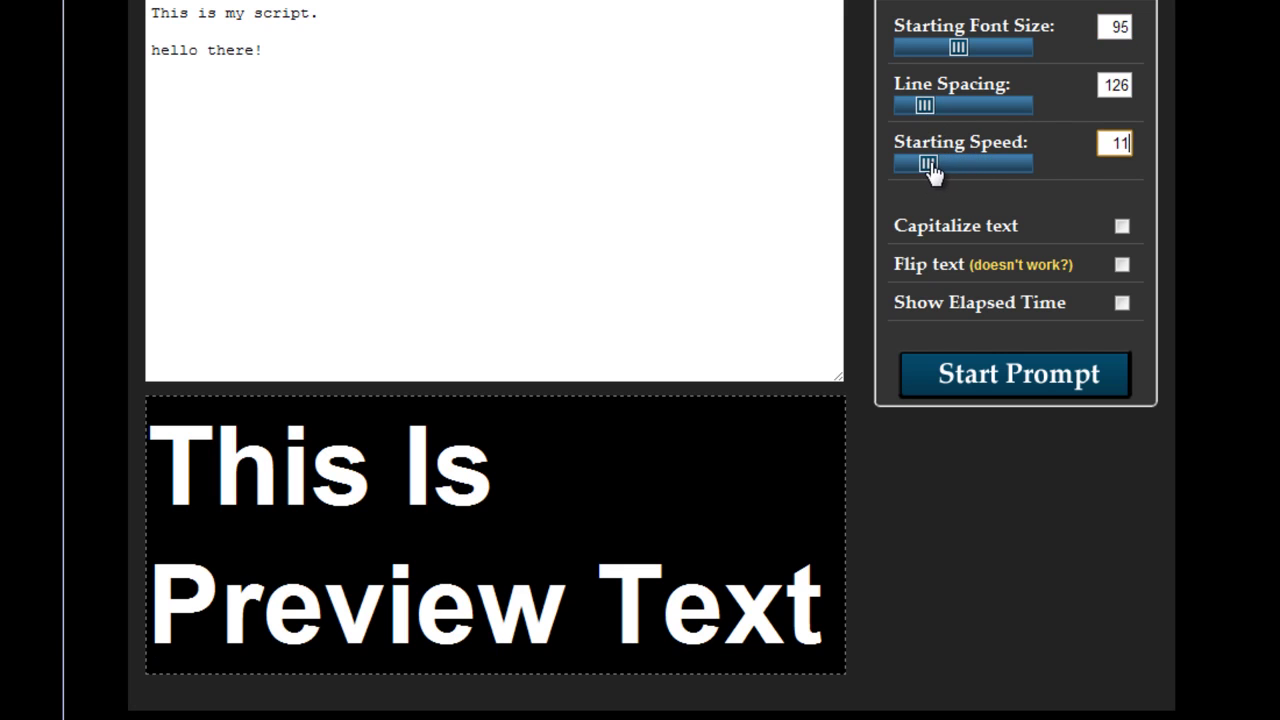
Try out the capitalized text and flipped text options in the preview, switching each one off again.
click(1121, 227)
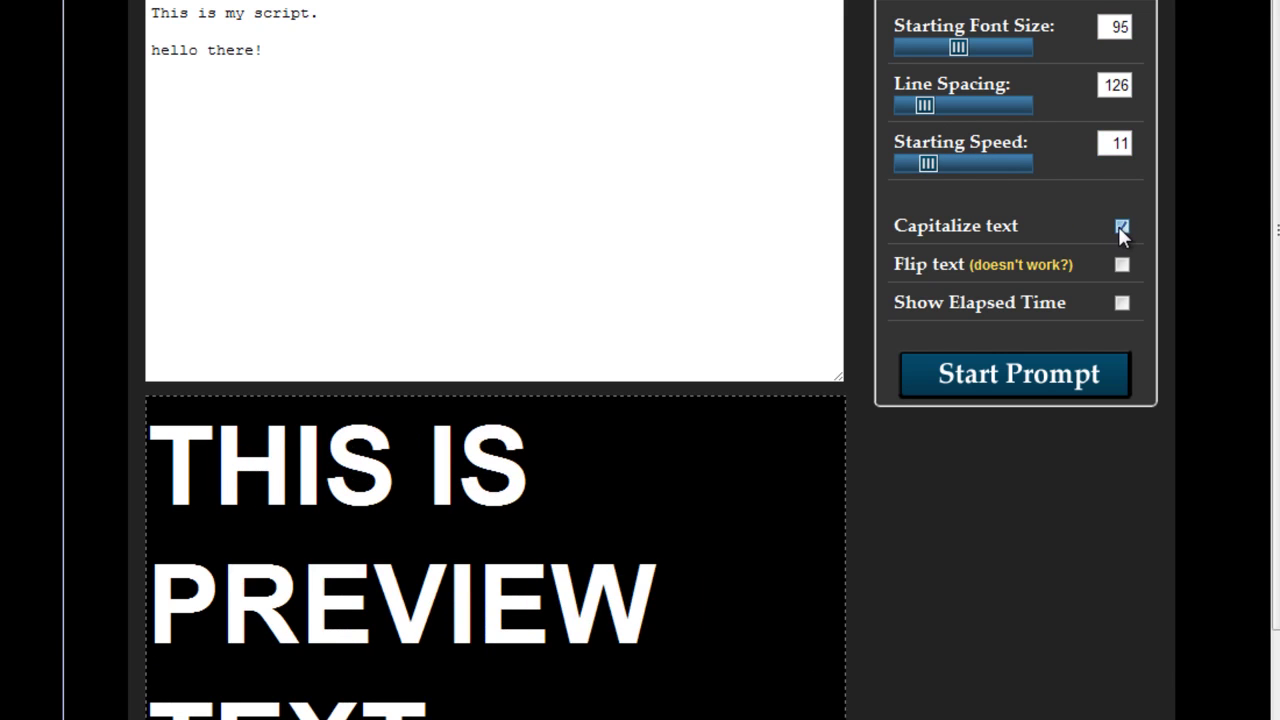
click(1120, 227)
click(1122, 266)
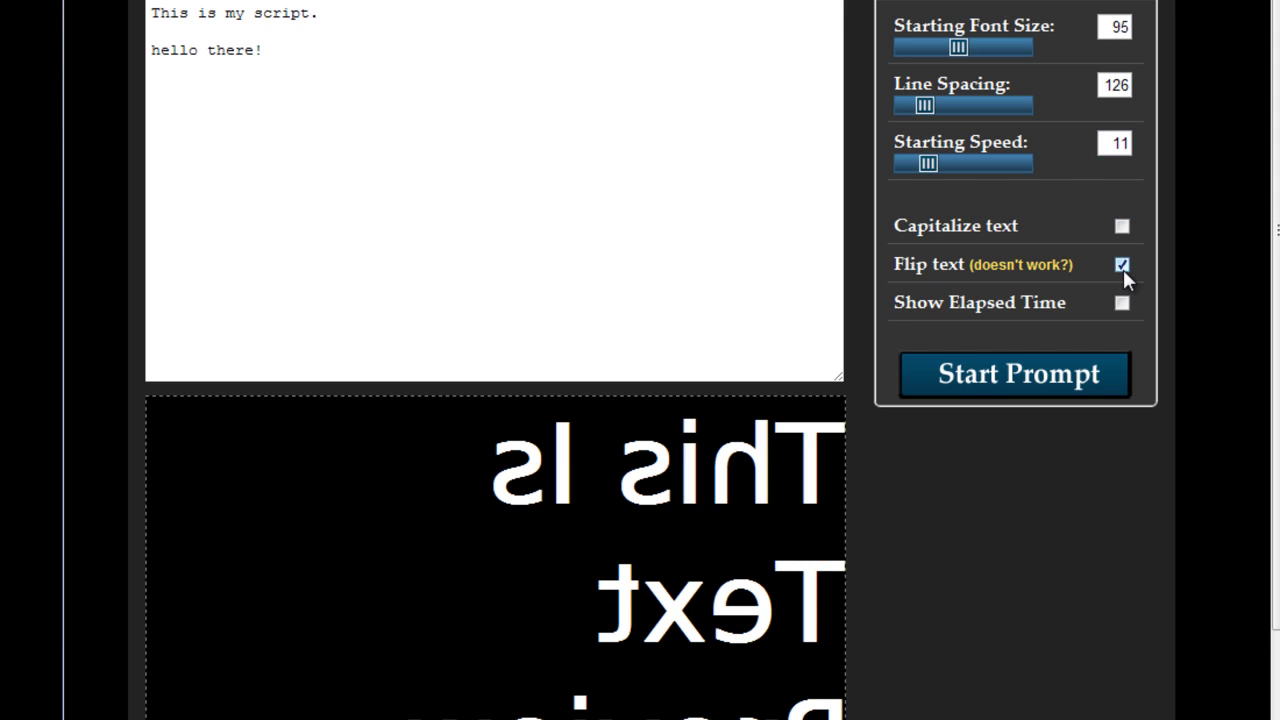
click(1124, 268)
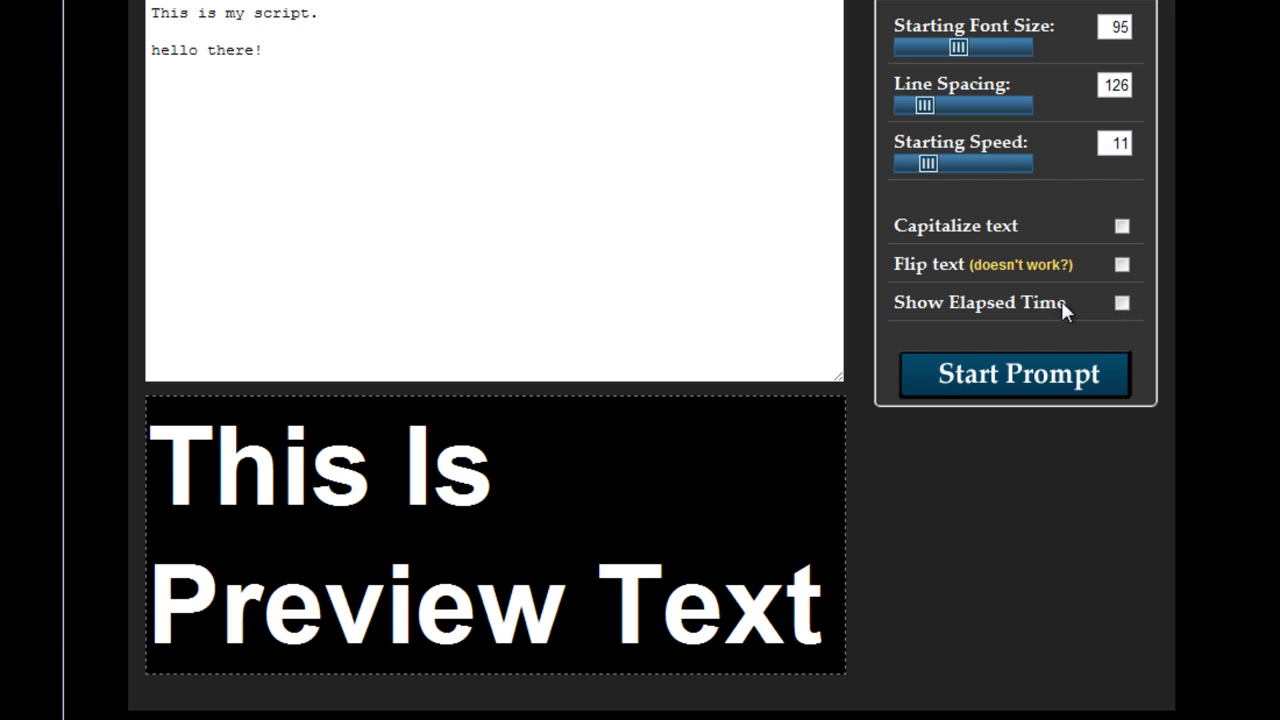
Play the script in the prompter and return to the script editor.
click(711, 219)
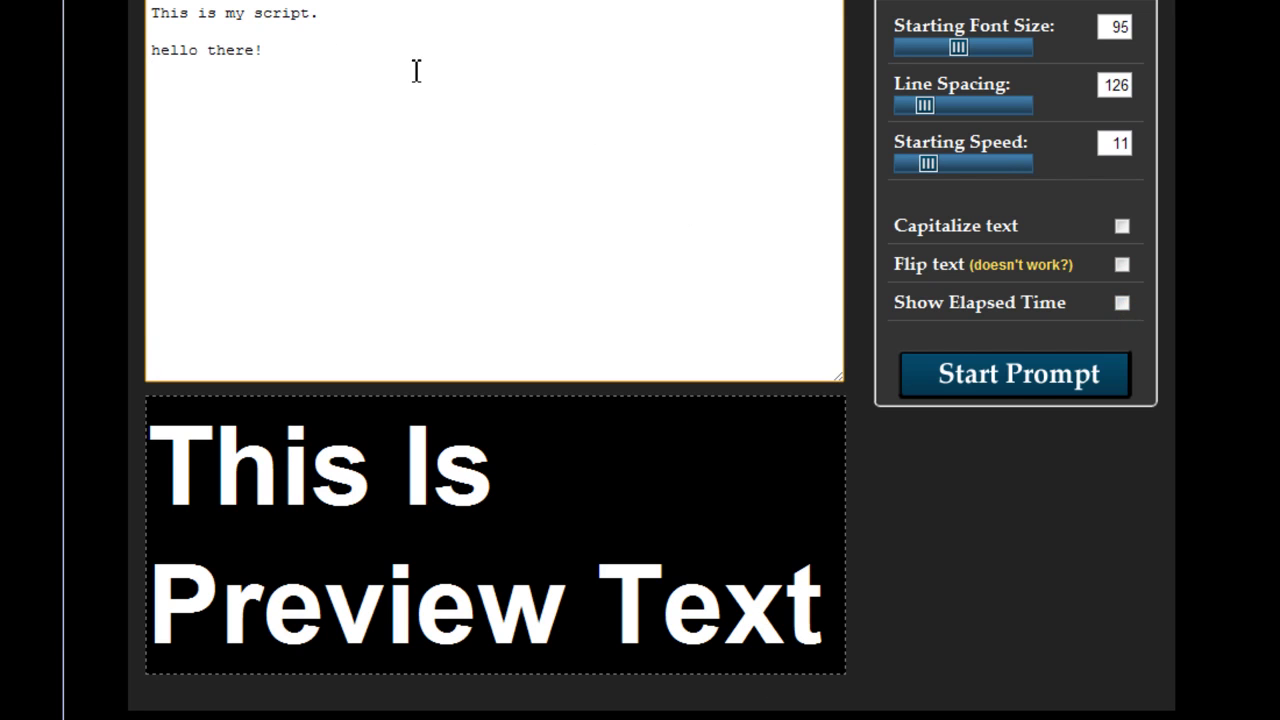
click(1088, 402)
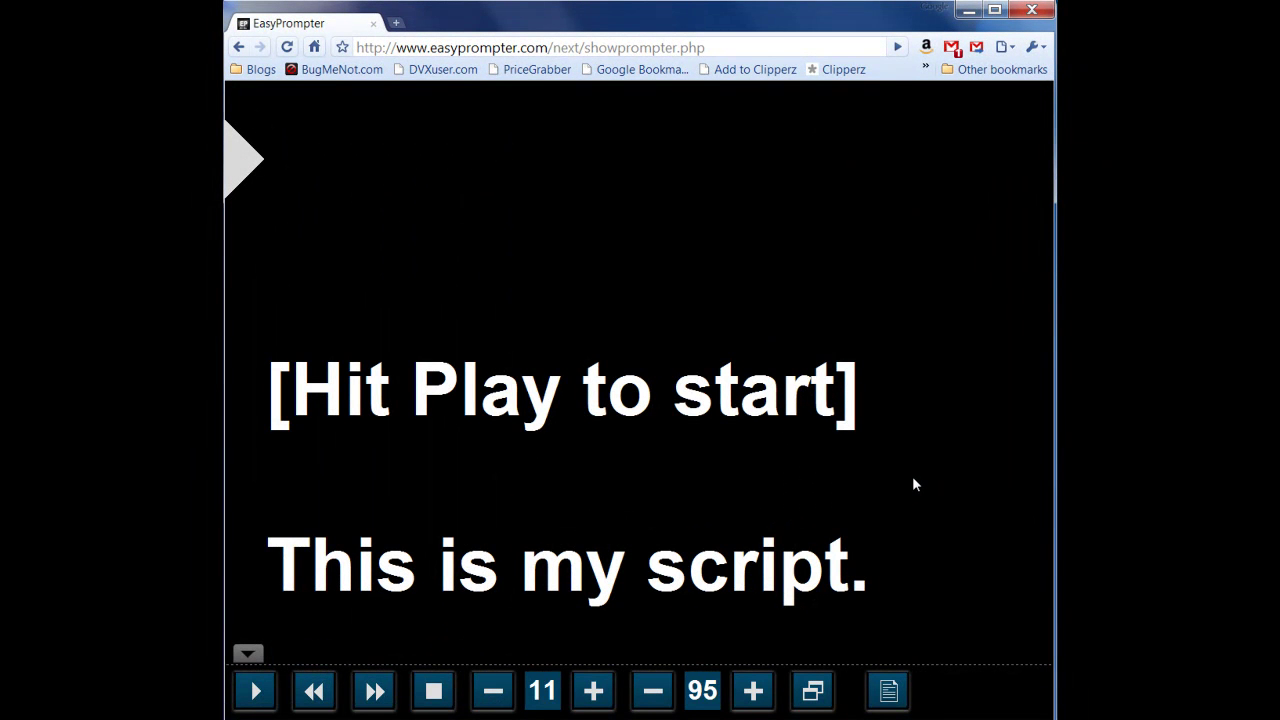
key(space)
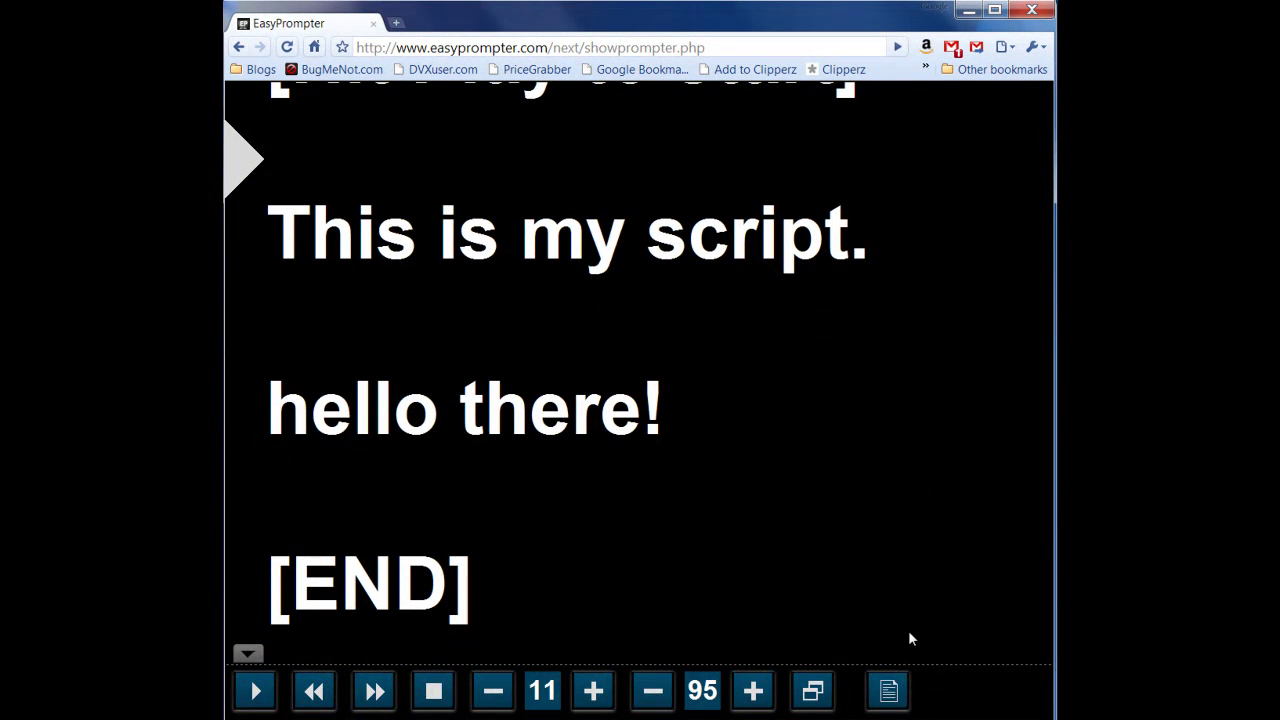
click(897, 686)
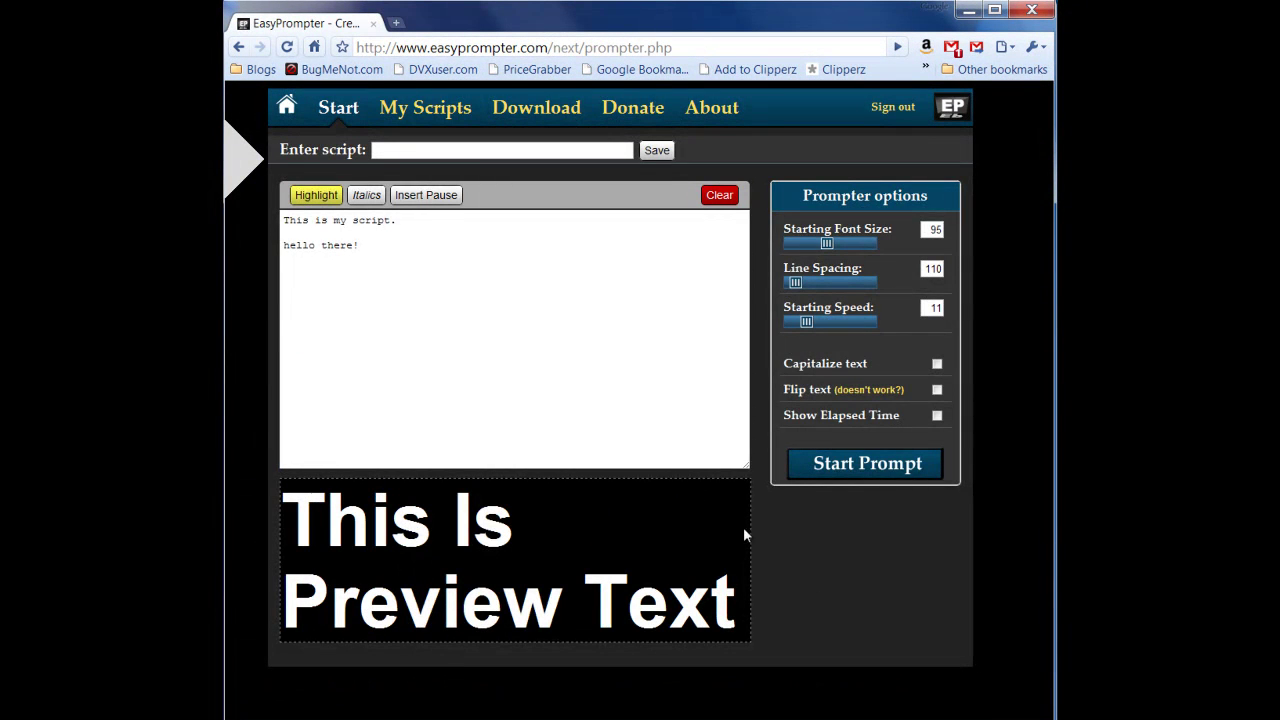
Highlight the word "script" in the first line and check it in the prompter, returning to the editor.
click(390, 256)
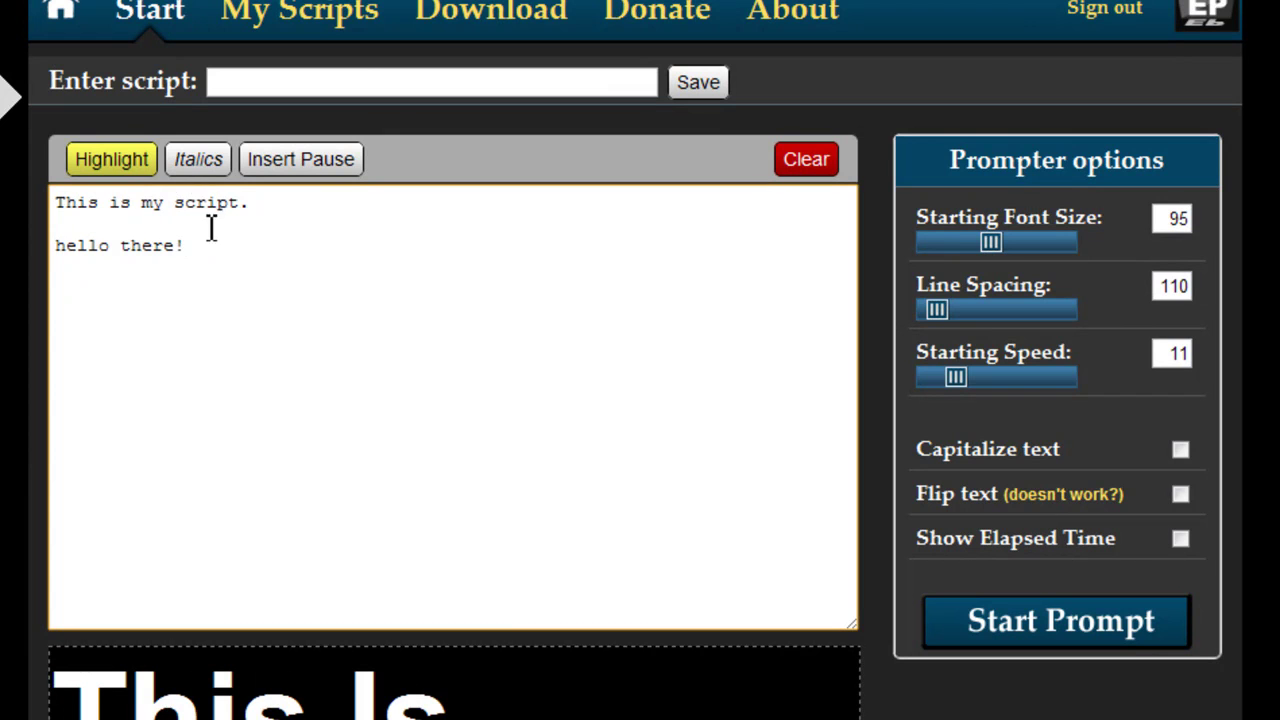
double_click(217, 209)
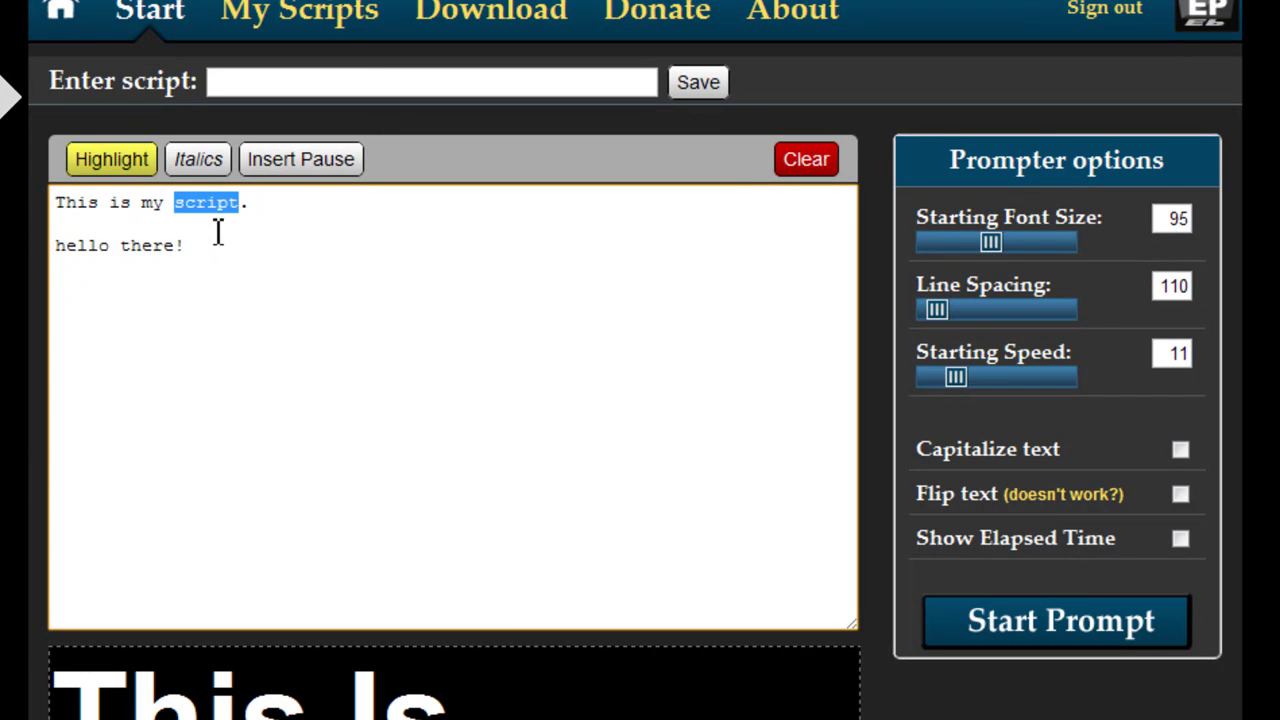
click(127, 168)
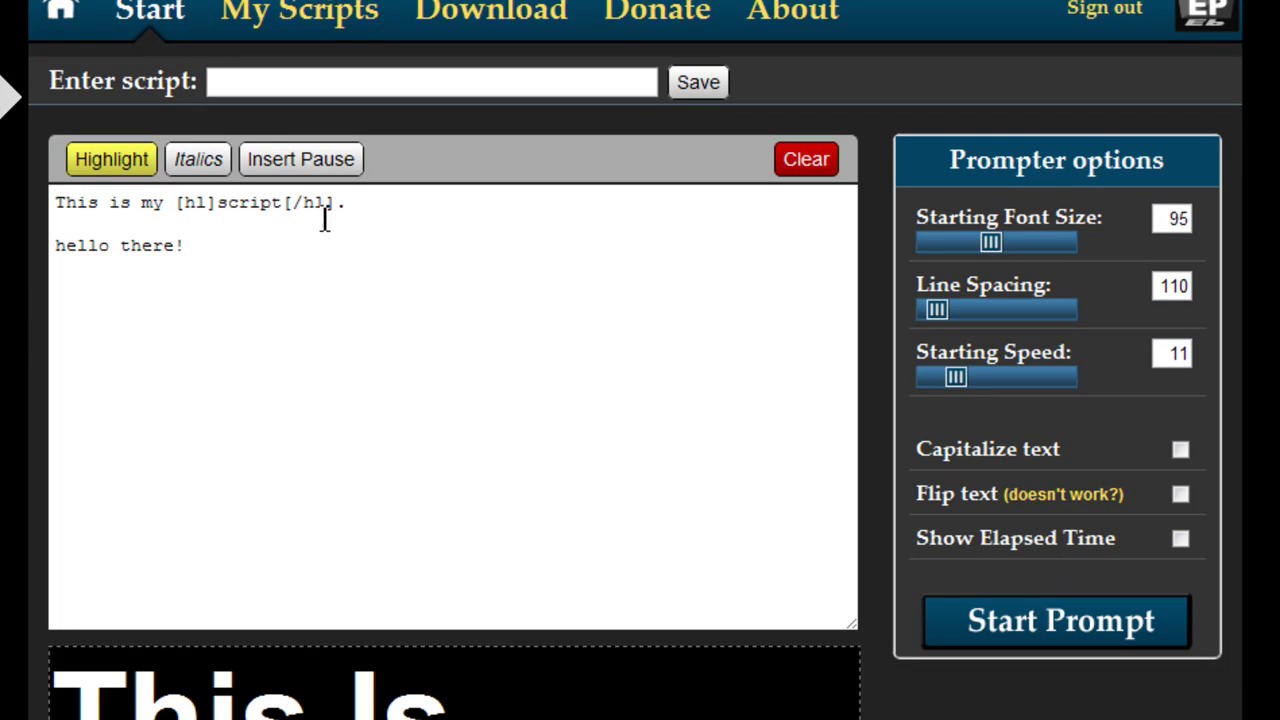
click(965, 635)
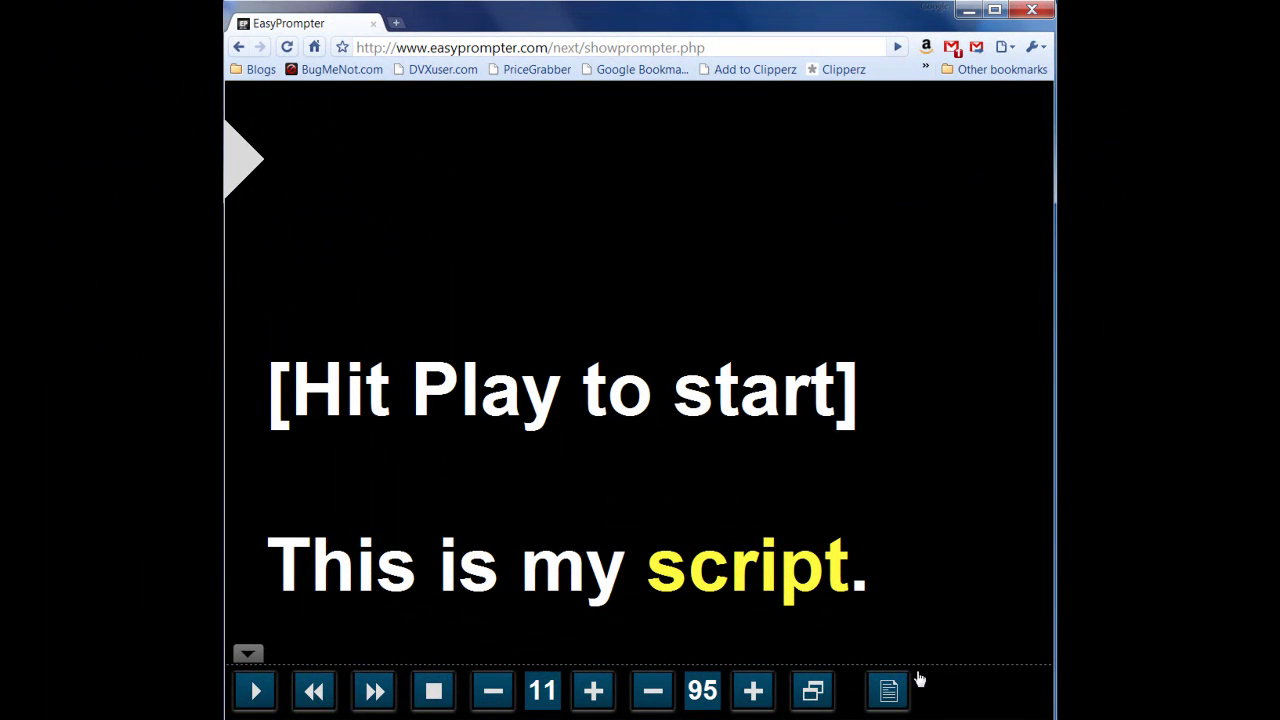
click(888, 692)
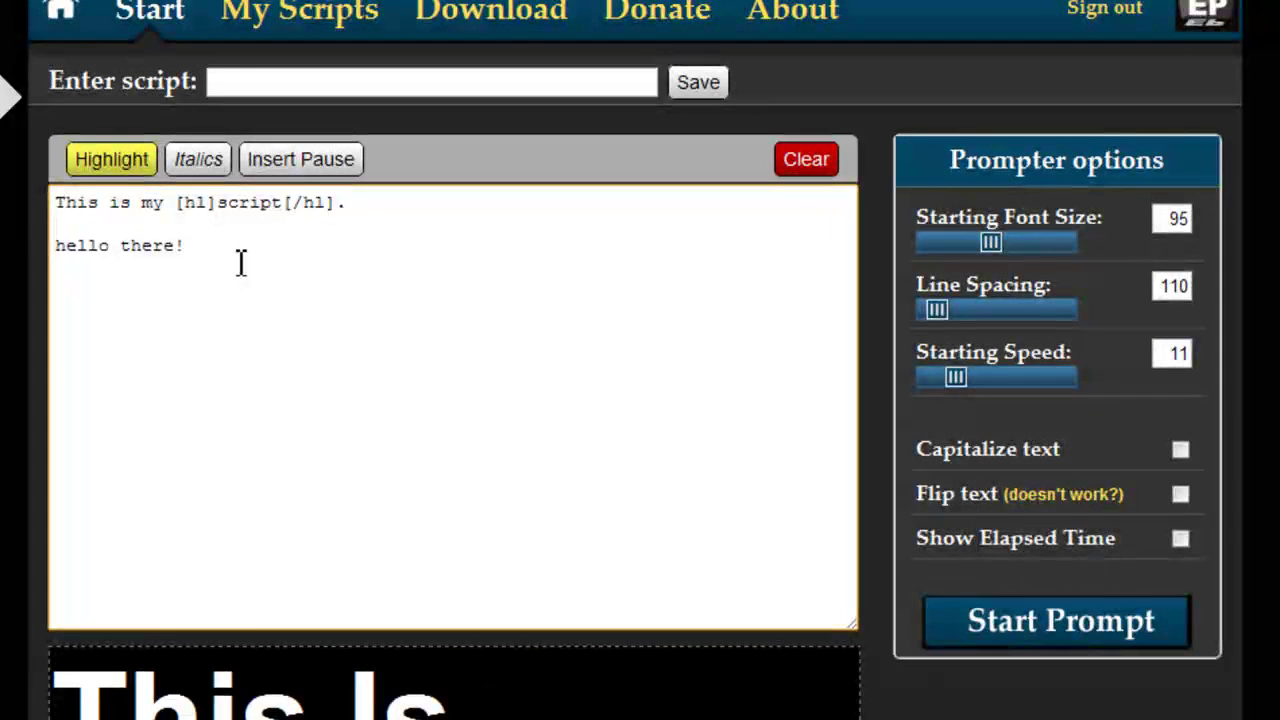
Italicize the line "hello there!" and play the script in the prompter to check it, returning to the editor.
drag(211, 251, 62, 245)
click(204, 163)
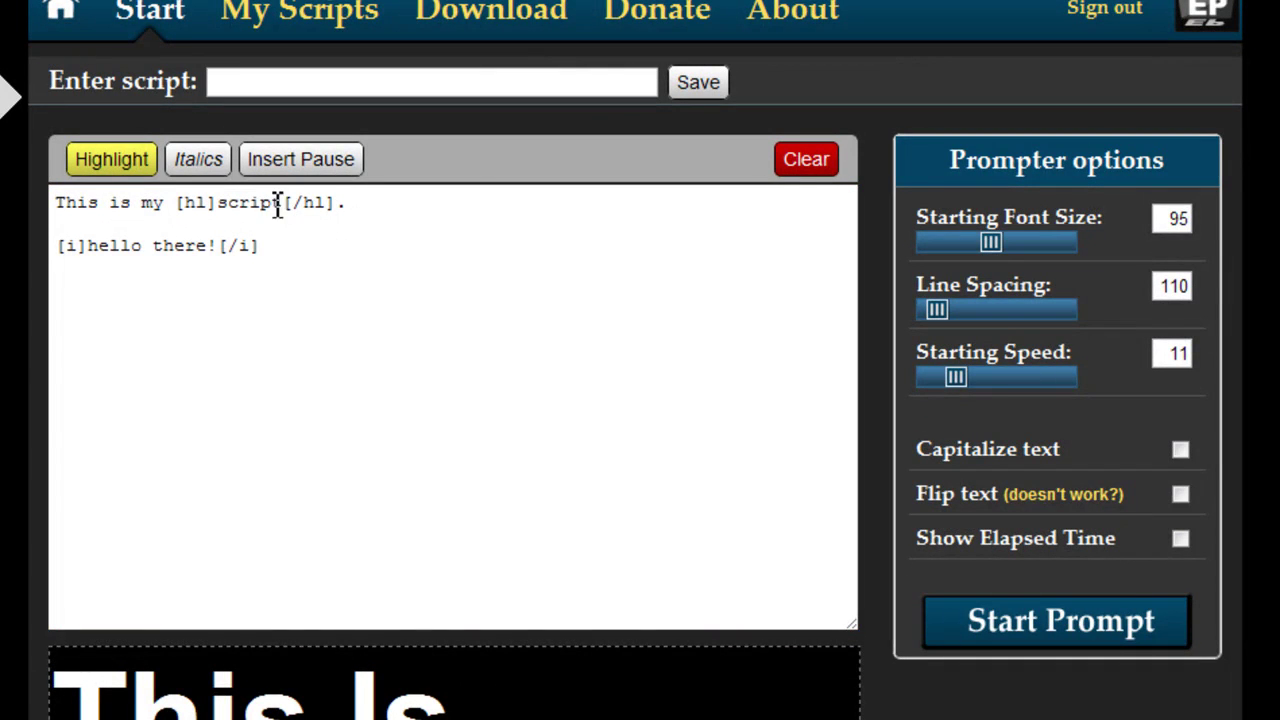
click(1034, 622)
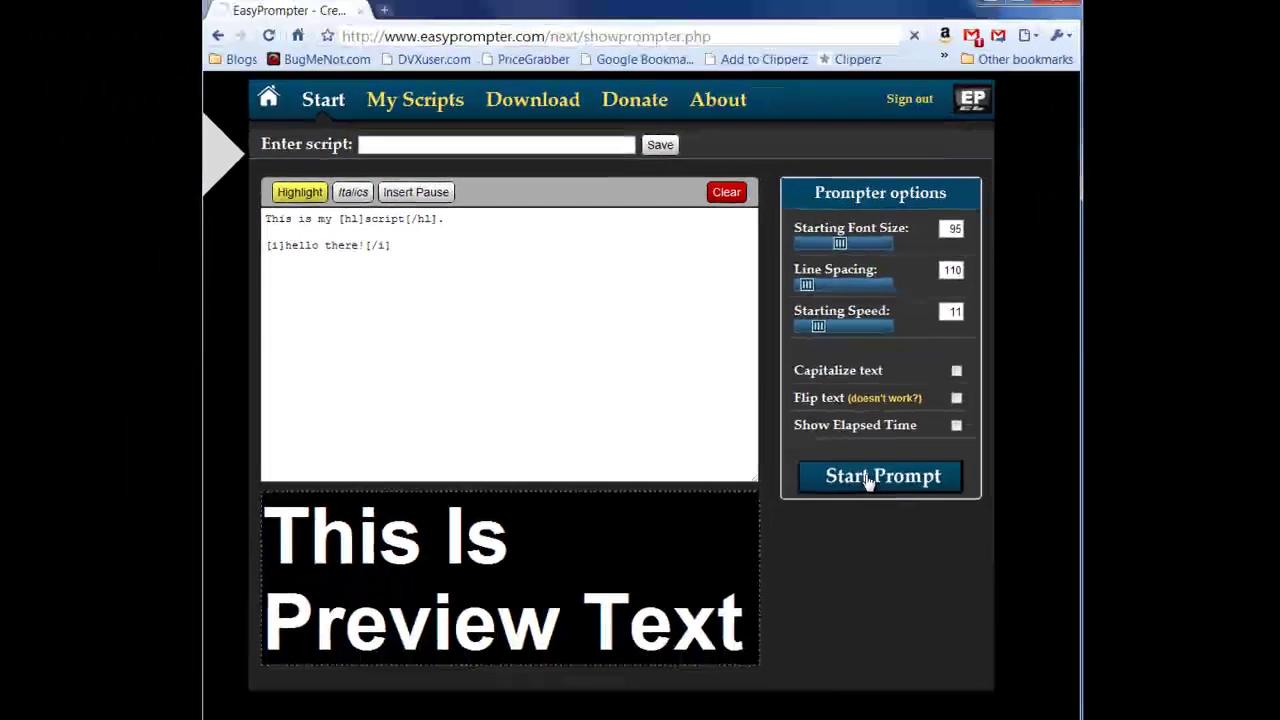
key(space)
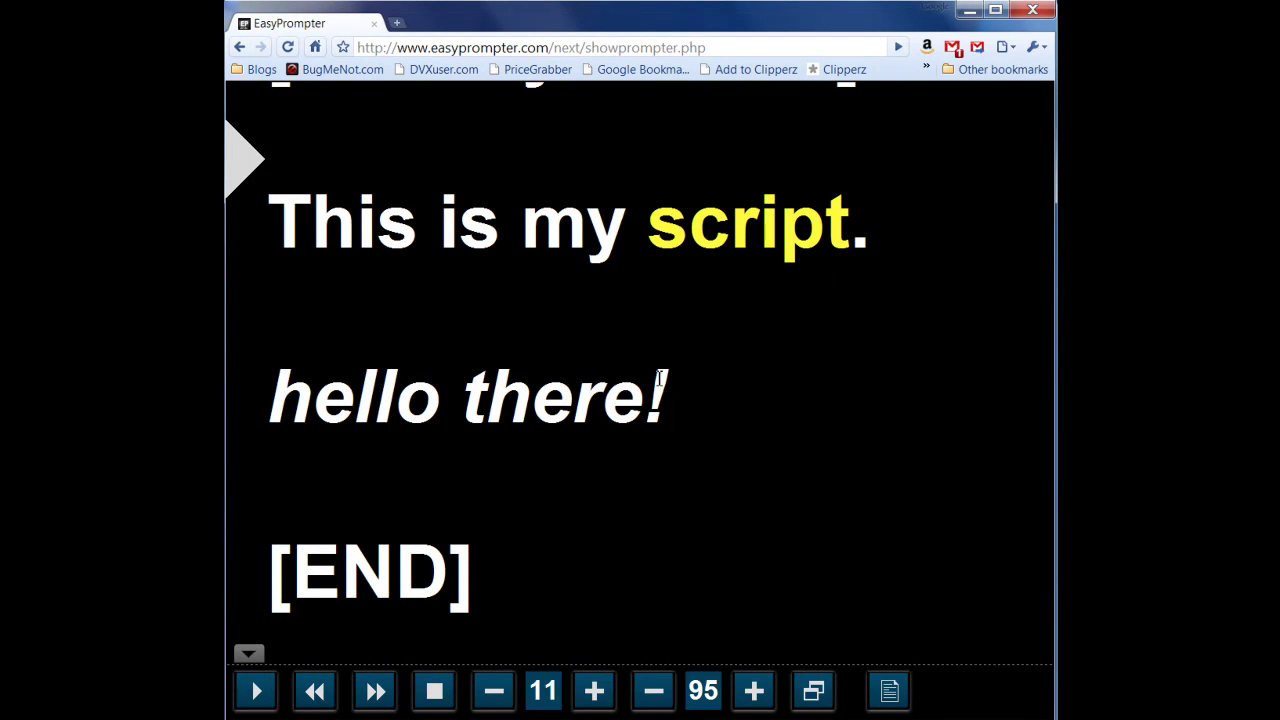
click(889, 690)
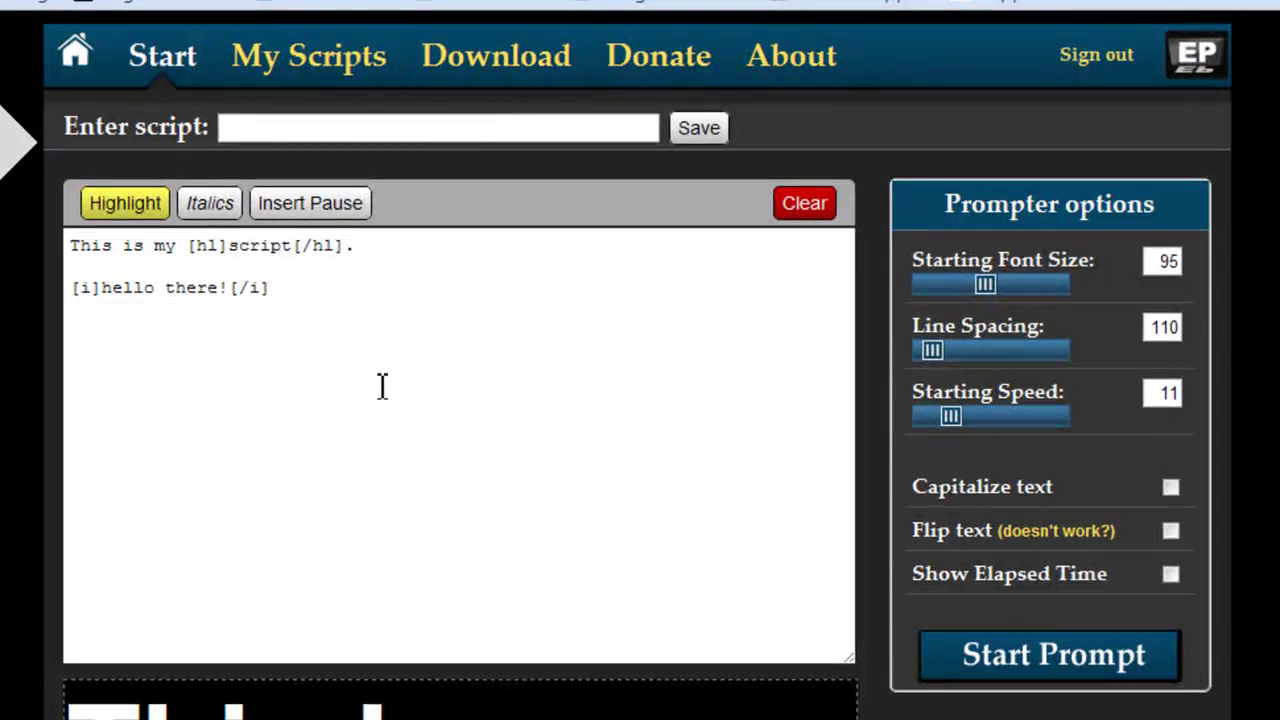
Name the script "My first script." and save it.
click(388, 338)
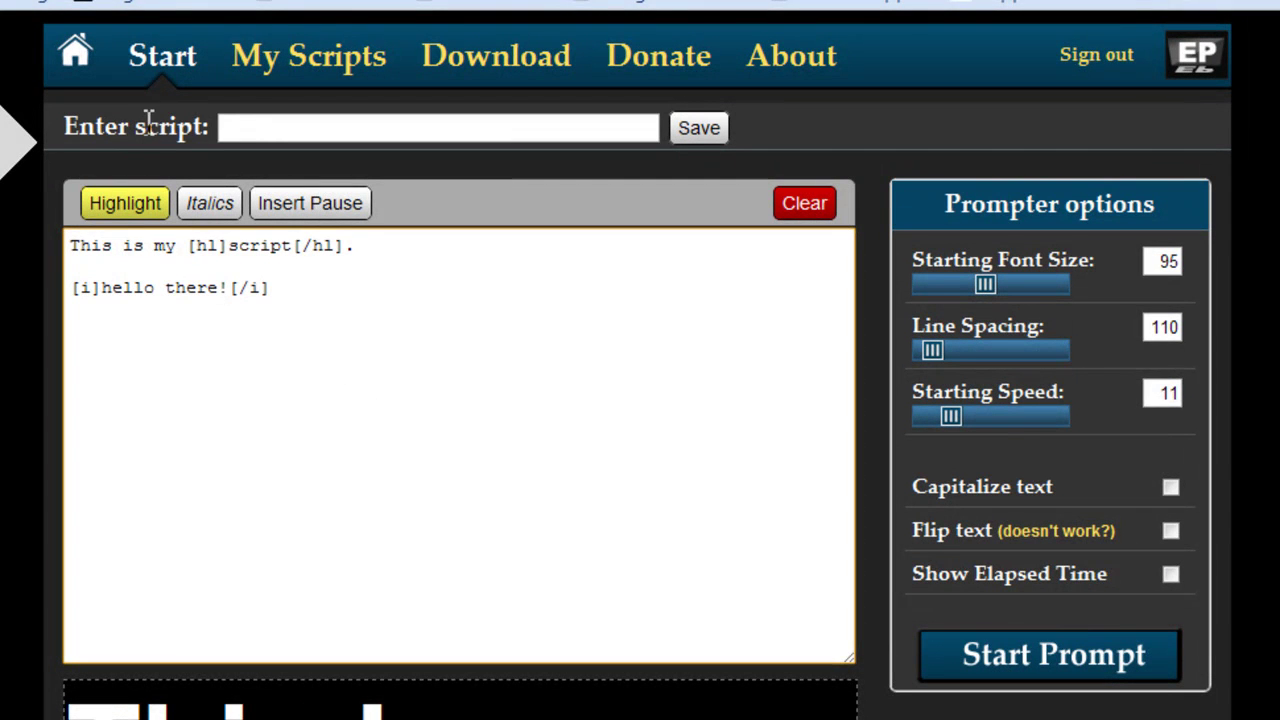
click(264, 126)
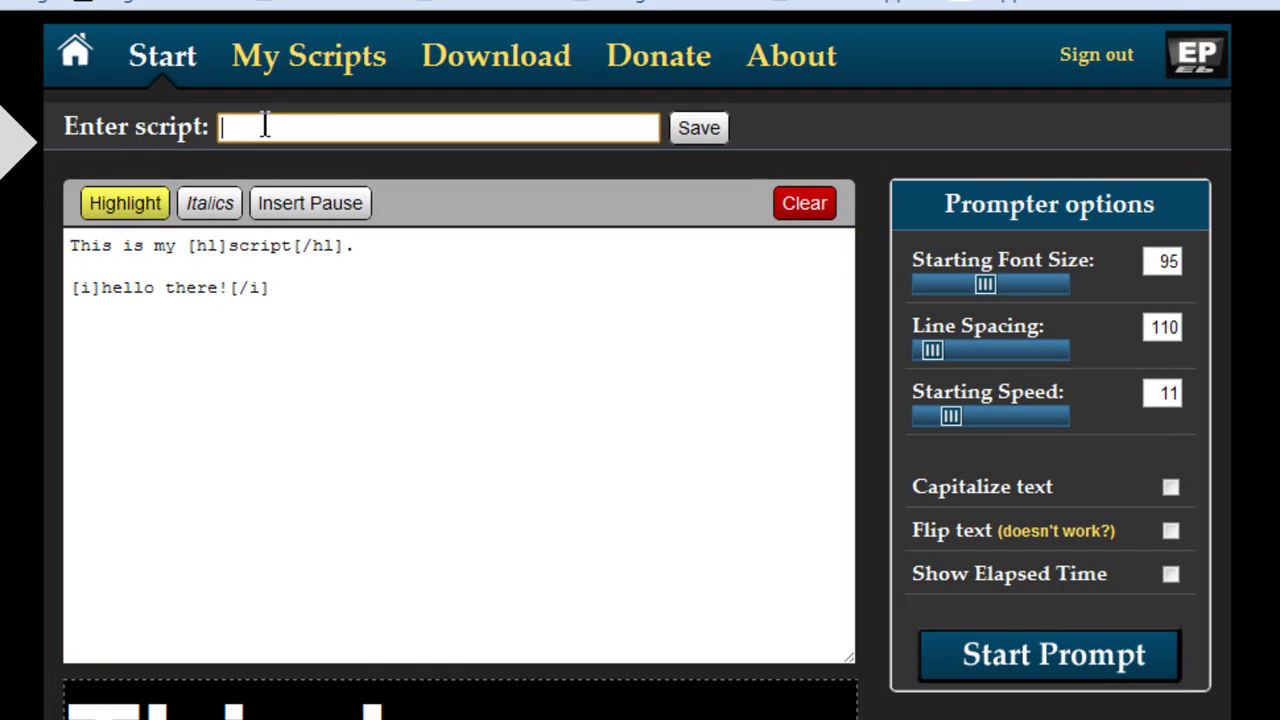
text(My first script.)
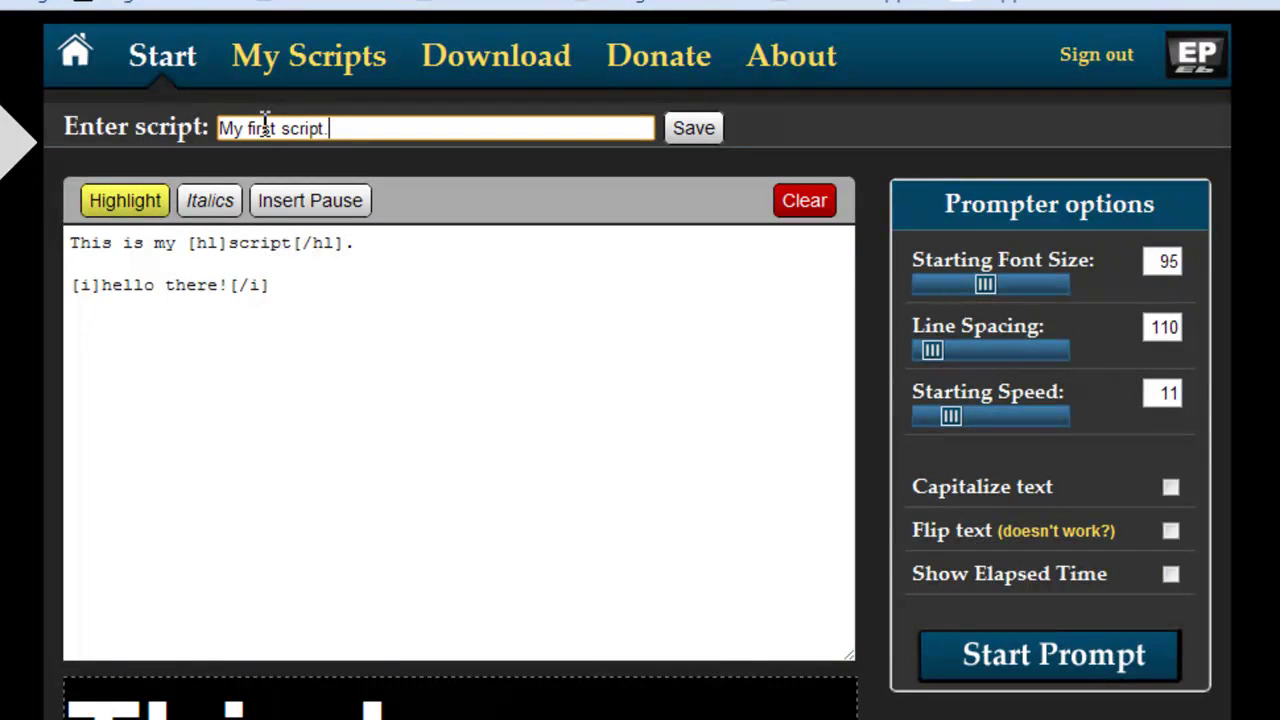
click(705, 134)
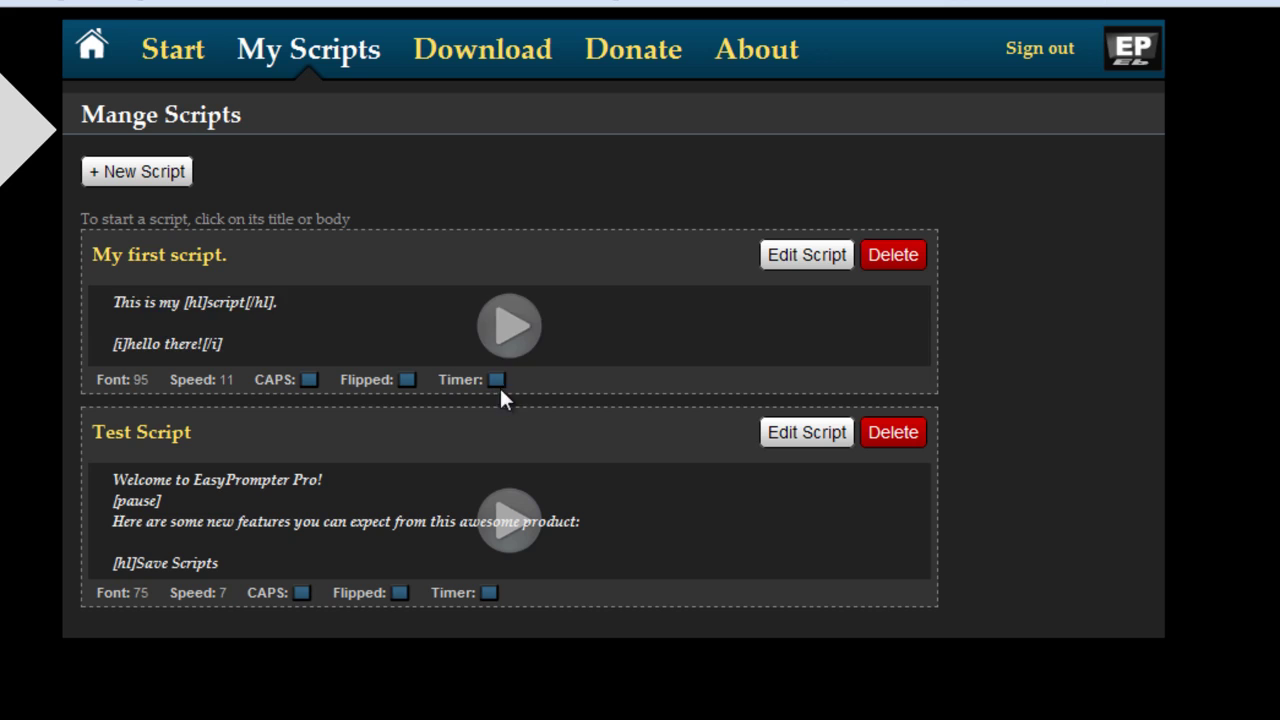
Edit the saved "My first script." to use capitalized and flipped text, accept removing the highlights, and save it.
click(784, 265)
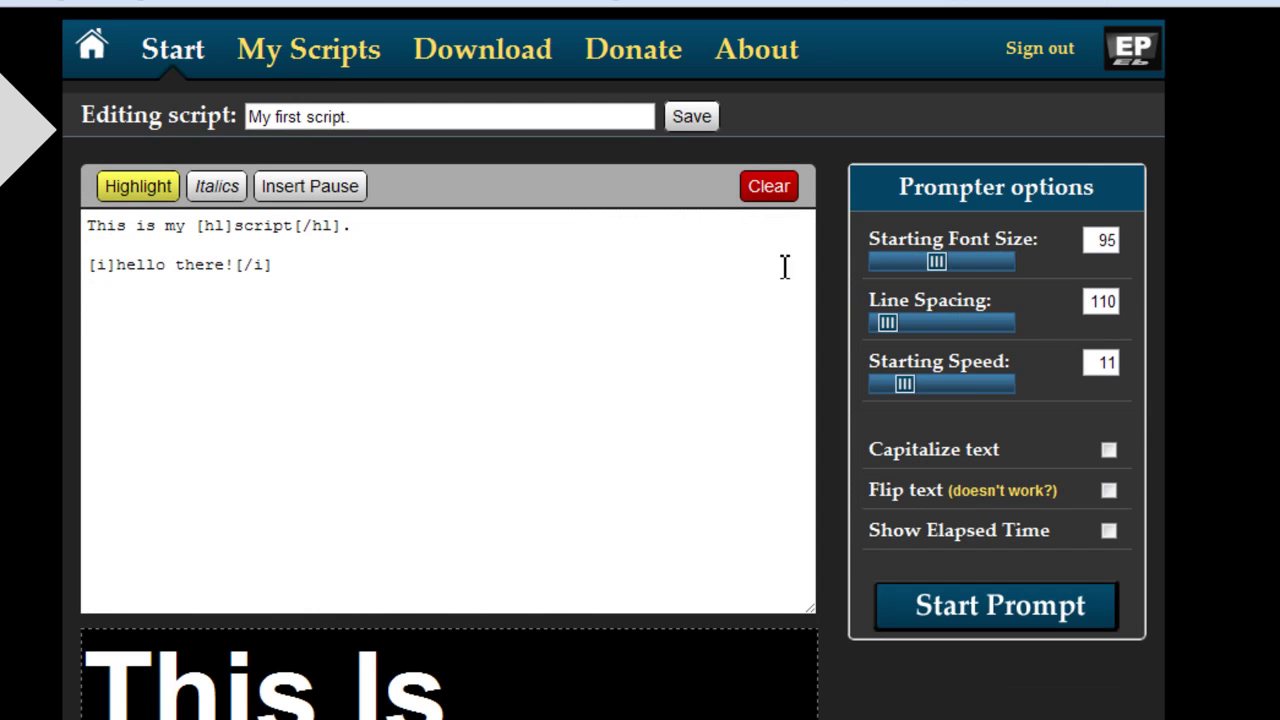
click(1109, 450)
click(1114, 486)
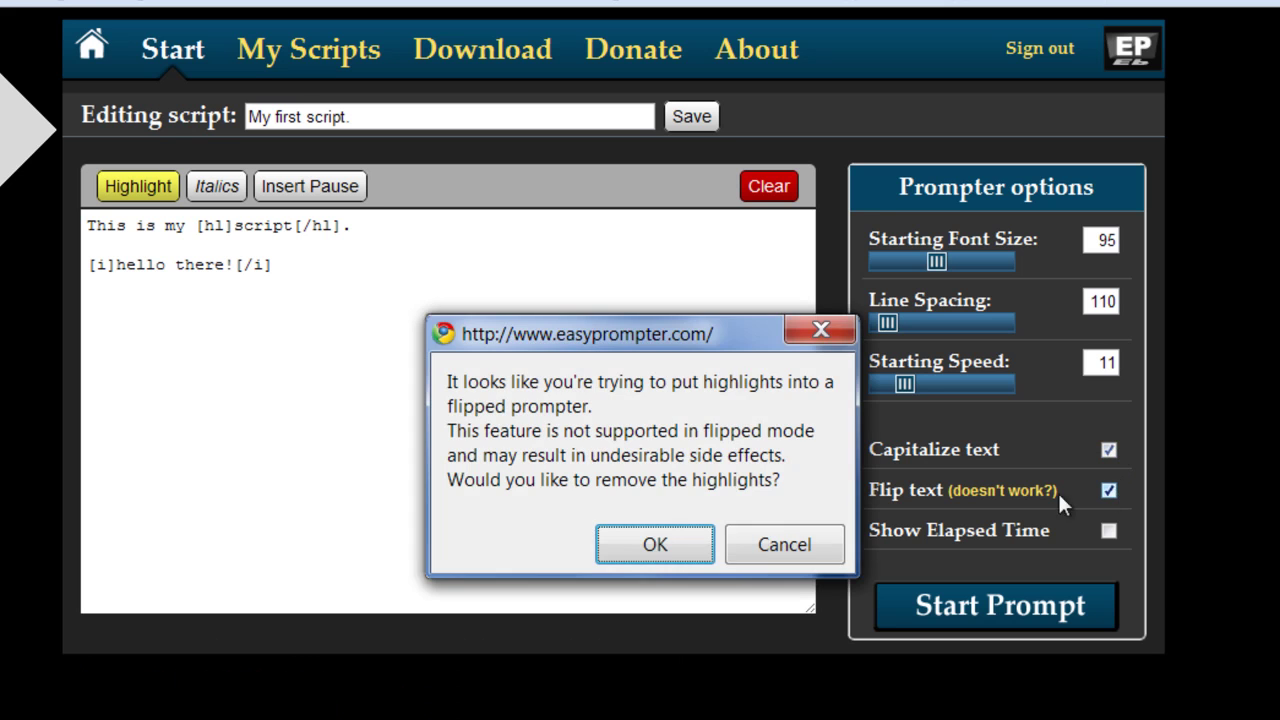
click(656, 546)
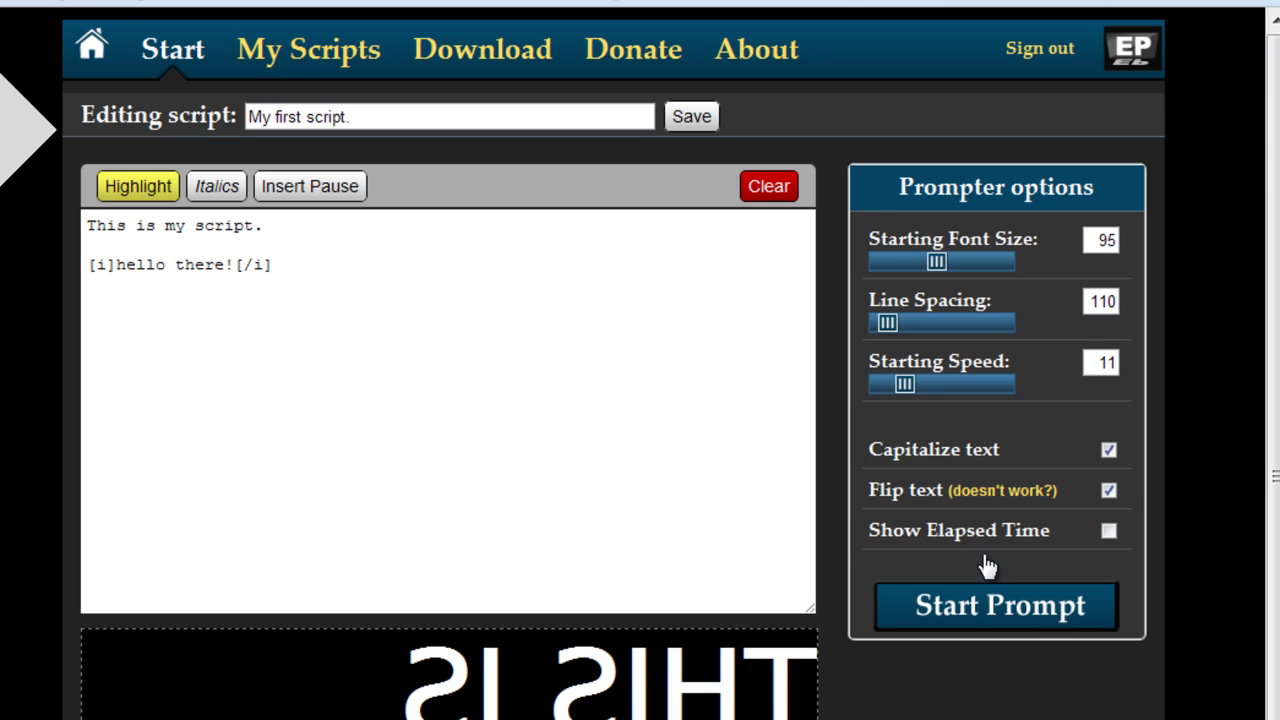
click(686, 120)
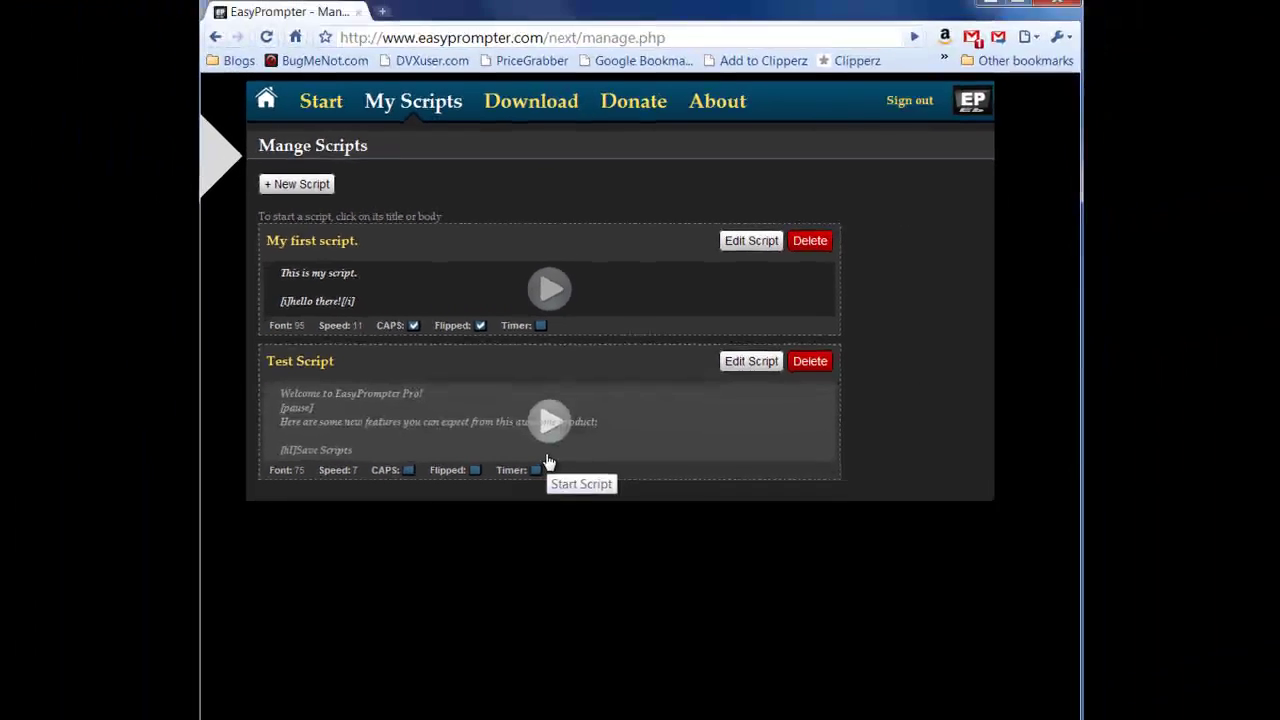
Open the saved Test Script in the prompter and start it scrolling.
click(513, 558)
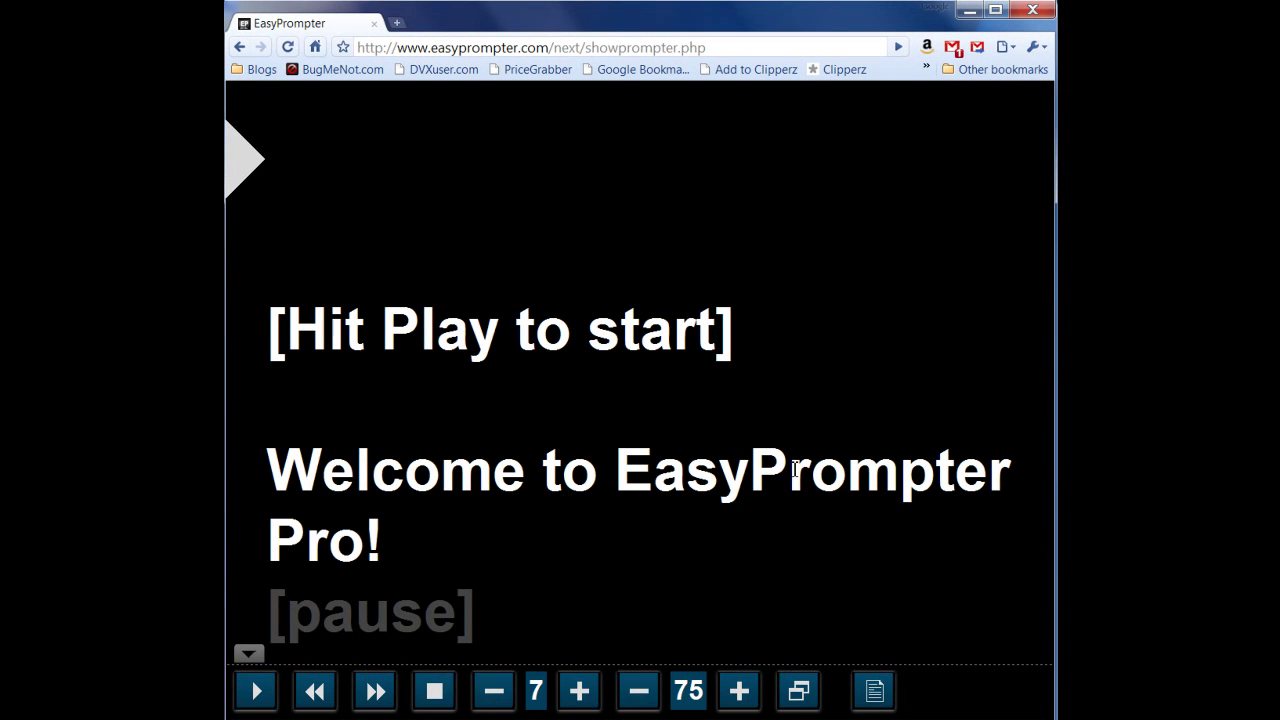
key(space)
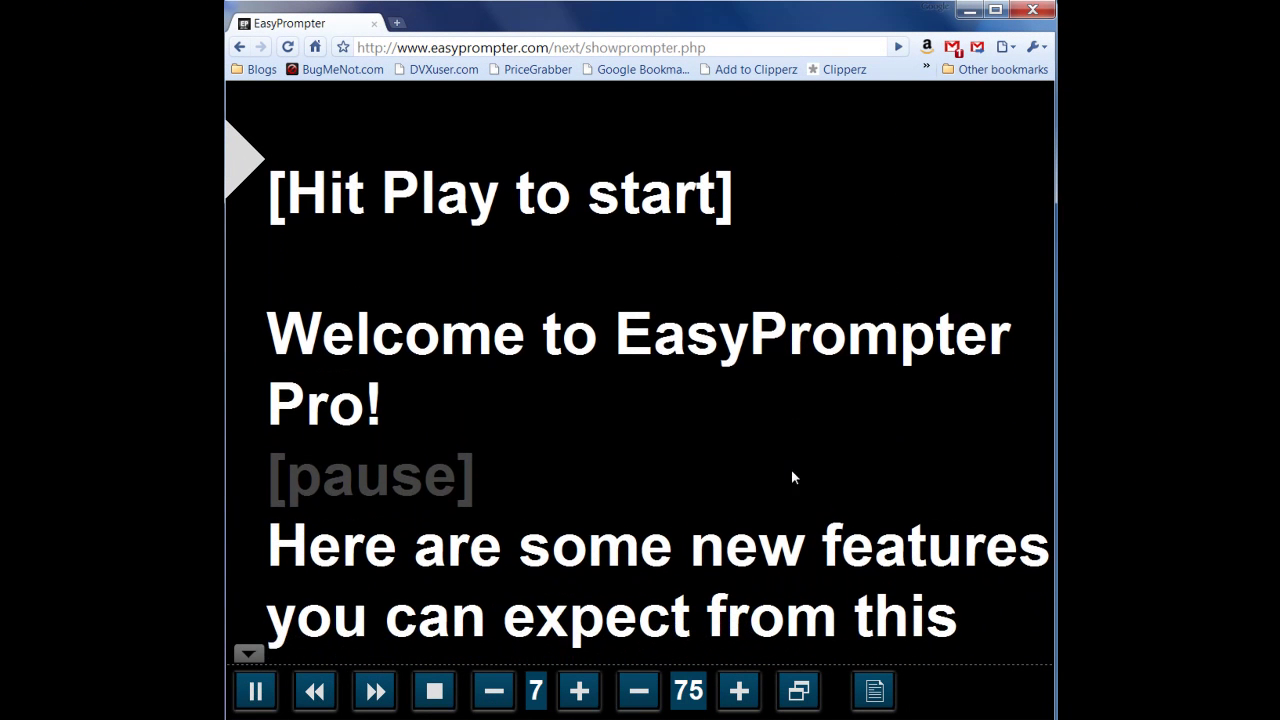
Slow the scrolling speed to 1 and move the eye-line indicator lower beside the text.
key(Down)
key(Down)
key(Down)
key(Down)
key(Down)
key(Down)
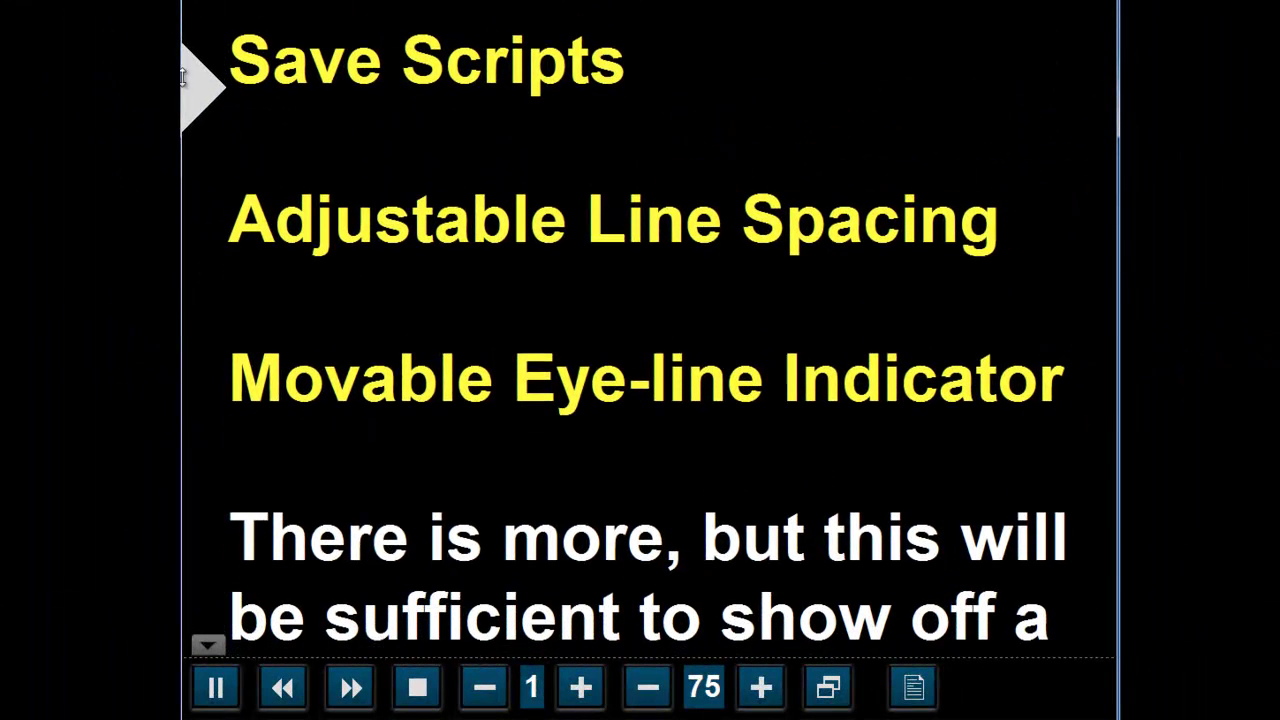
drag(203, 80, 205, 180)
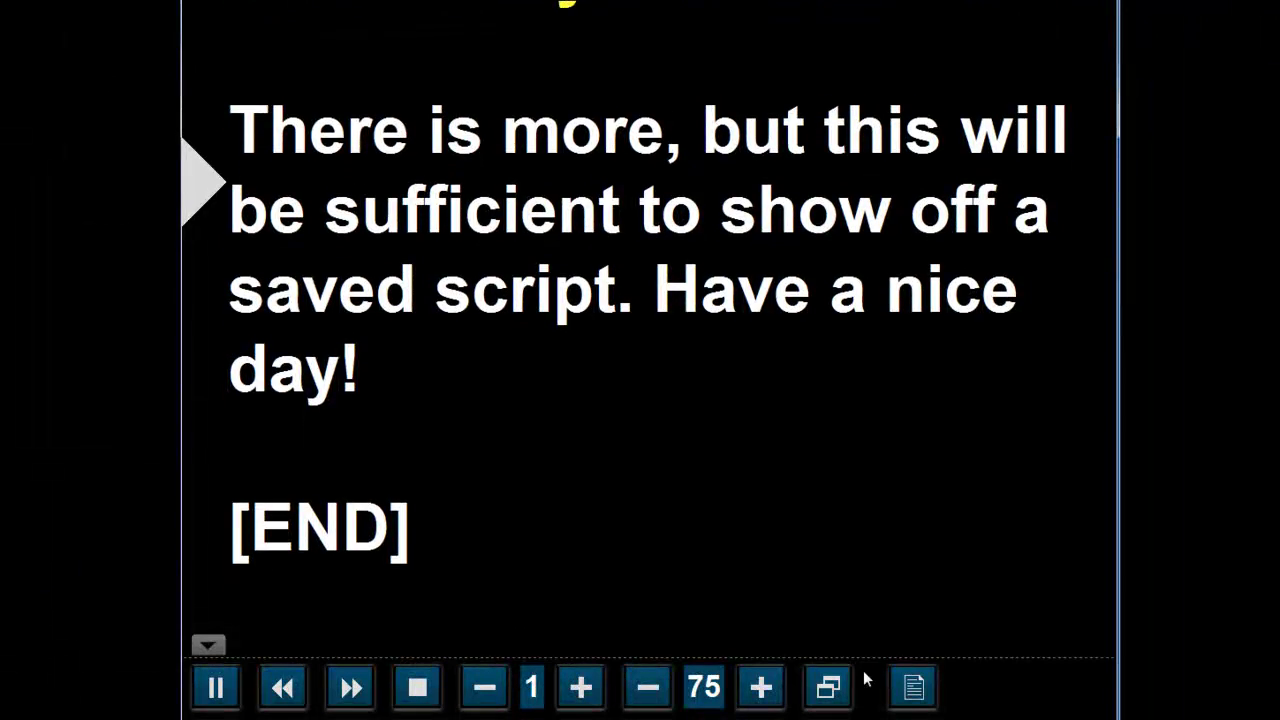